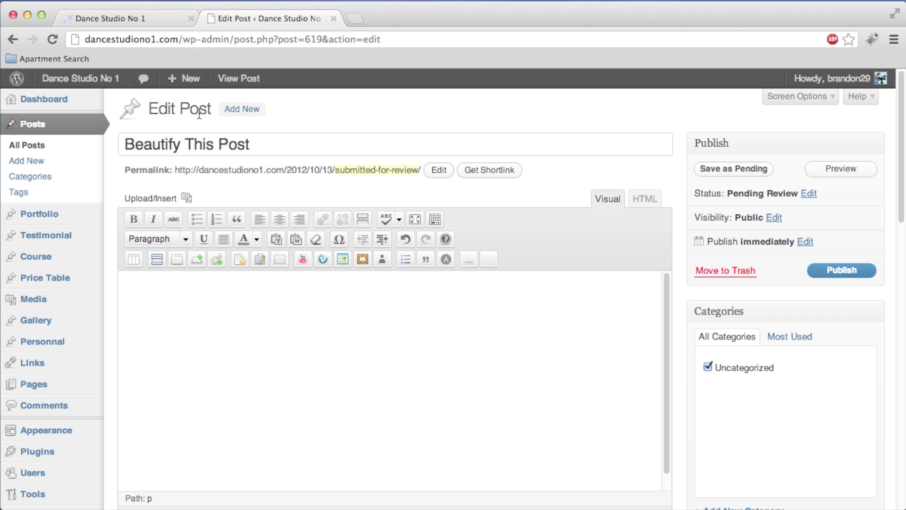
# Fill the empty body of the Beautify This Post entry with the "Pellentesque habitant morbi tristique" placeholder paragraph
pyautogui.moveTo(125, 145); pyautogui.dragTo(262, 154)
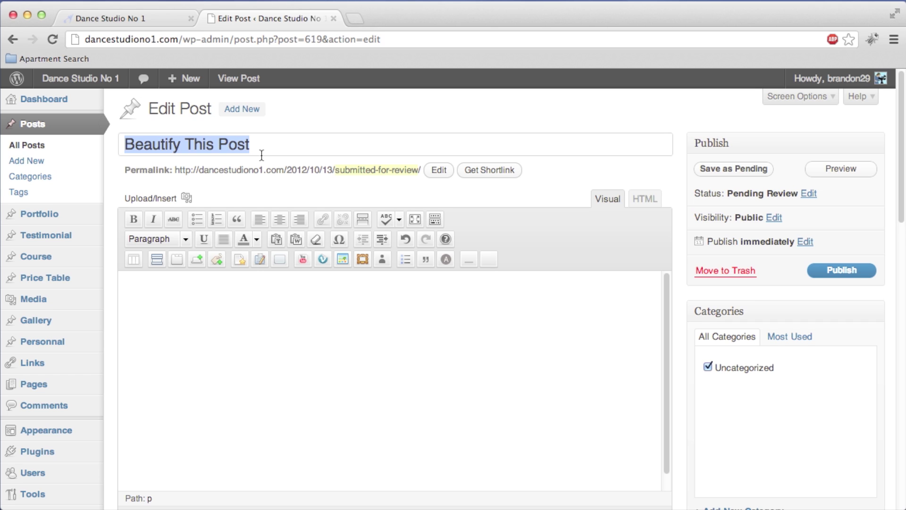
pyautogui.click(360, 338)
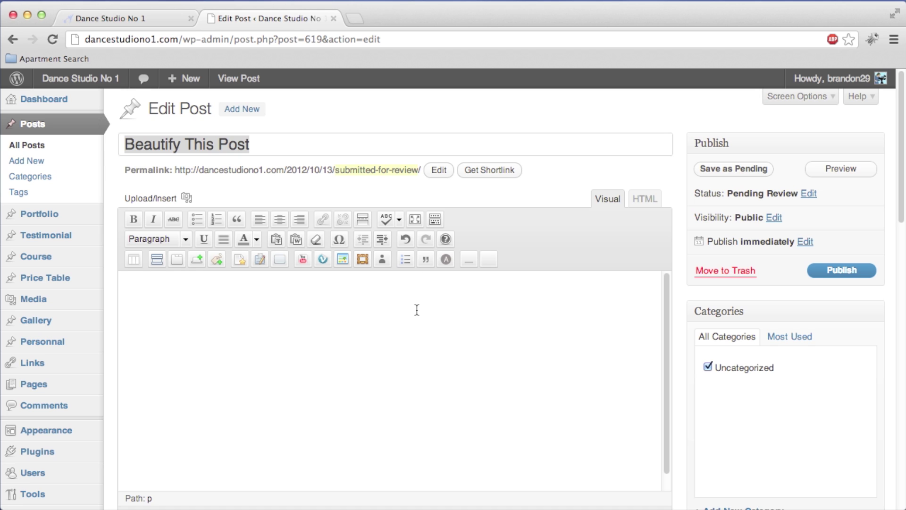
pyautogui.click(426, 335)
pyautogui.write('Pellentesque habitant morbi tristique senectus et netus et malesuada fames ac turpis egestas. Vestibulum tortor quam, feugiat vitae, ultricies eget, tempor sit amet, ante. Donec eu libero sit amet quam egestas semper. Aenean ultricies mi vitae est. Mauris placerat eleifend leo. Quisque sit amet est et sapien ullamcorper pharetra. Vestibulum erat wisi, condimentum sed, commodo vitae, ornare sit amet, wisi. Aenean fermentum, elit eget tincidunt condimentum, eros ipsum rutrum orci, sagittis tempus lacus enim ac dui. Donec non enim in turpis pulvinar facilisis. Ut felis. Praesent dapibus, neque id cursus faucibus, tortor neque egestas augue, eu vulputate magna eros eu erat. Aliquam erat volutpat. Nam dui mi, tincidunt quis, accumsan porttitor, facilisis luctus, metus')
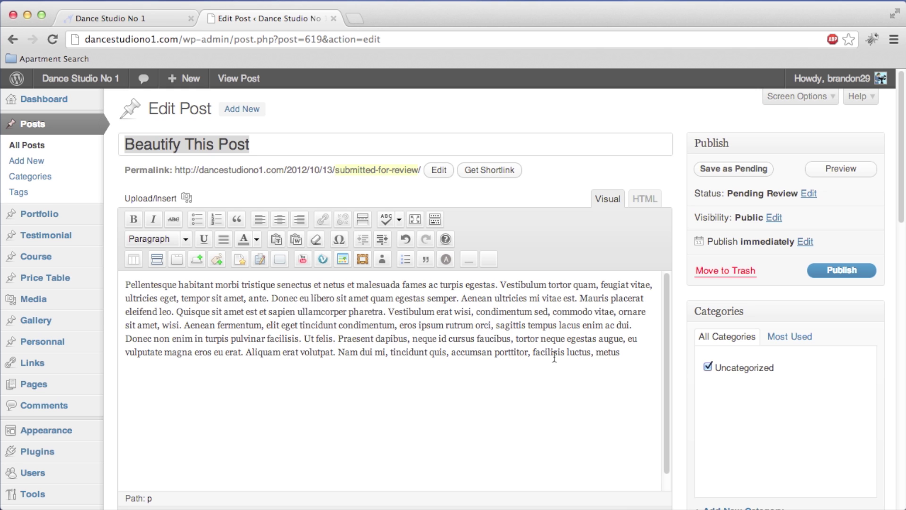
# Add the line "Header 1" above the paragraph and format it as Heading 1
pyautogui.moveTo(87, 300)
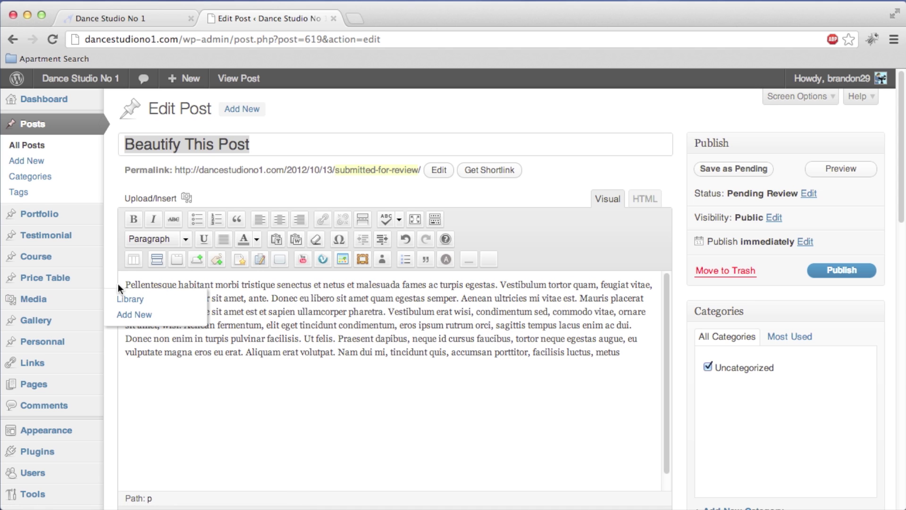
pyautogui.press('Return')
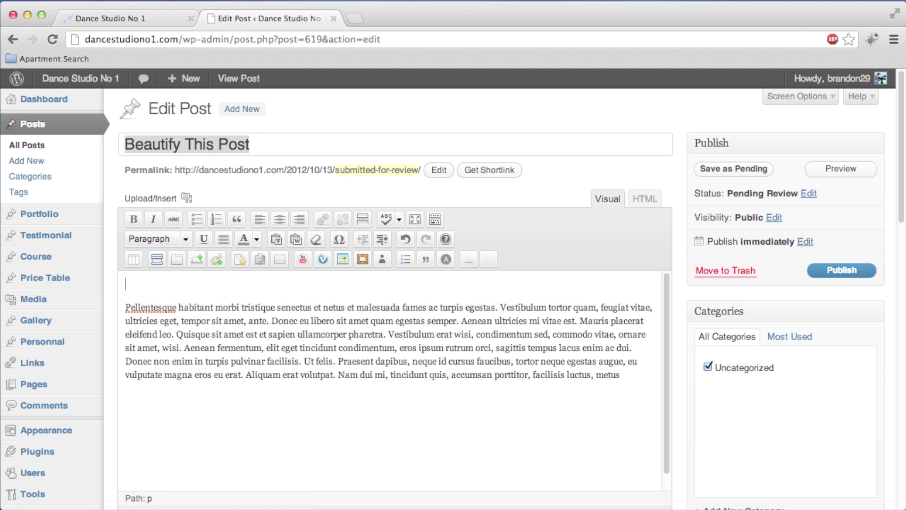
pyautogui.write('Header 1')
pyautogui.click(346, 385)
pyautogui.click(138, 285)
pyautogui.click(187, 238)
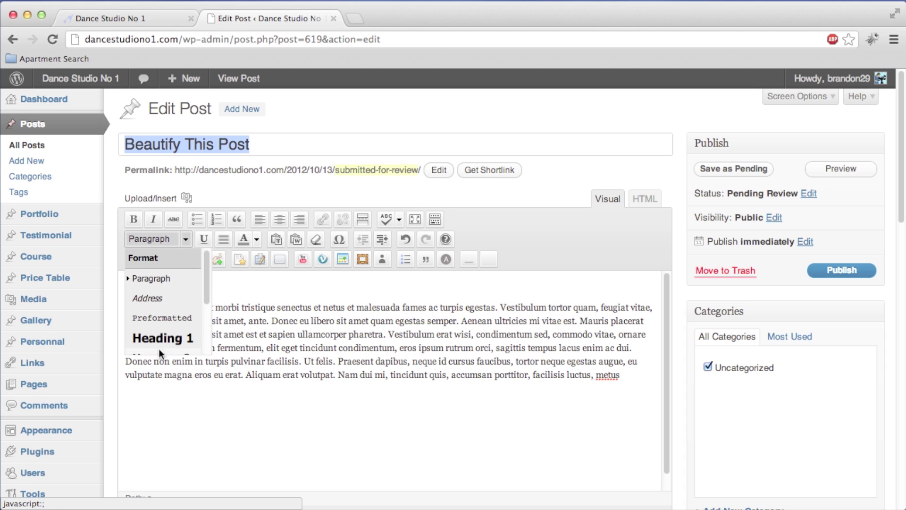
pyautogui.click(161, 341)
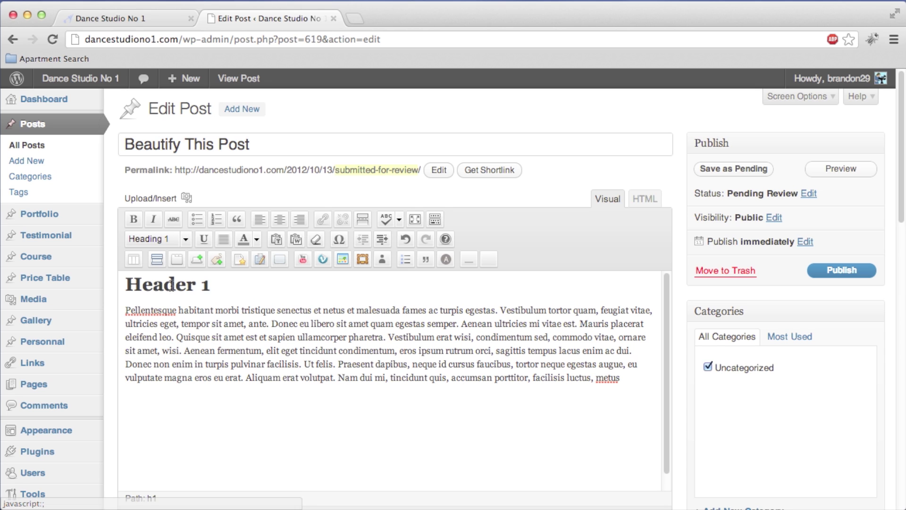
pyautogui.moveTo(127, 284); pyautogui.dragTo(232, 286)
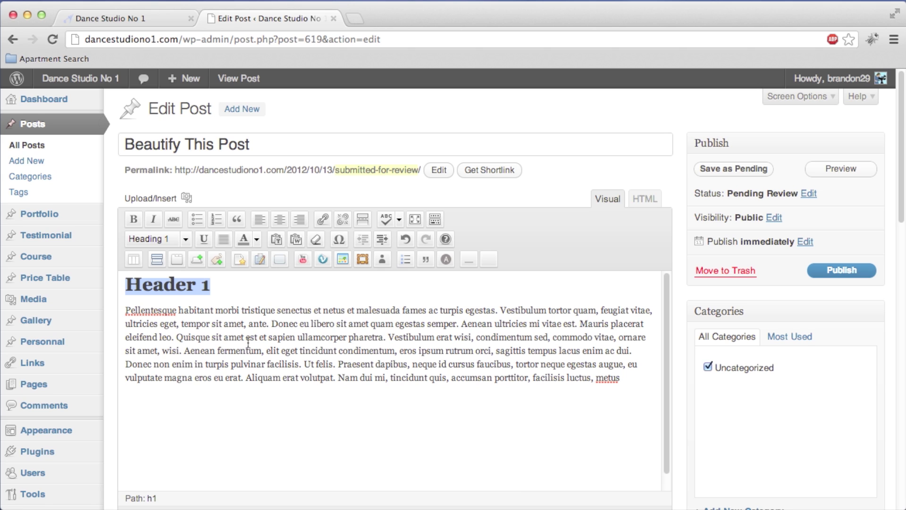
# Make the words "Donec eu libero" in the first paragraph bold
pyautogui.click(273, 338)
pyautogui.click(272, 324)
pyautogui.moveTo(273, 324); pyautogui.dragTo(334, 325)
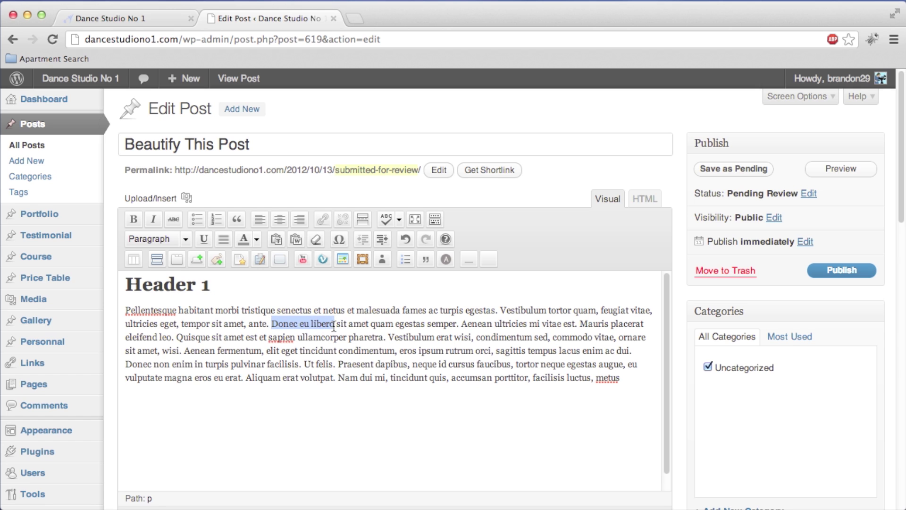
pyautogui.click(135, 219)
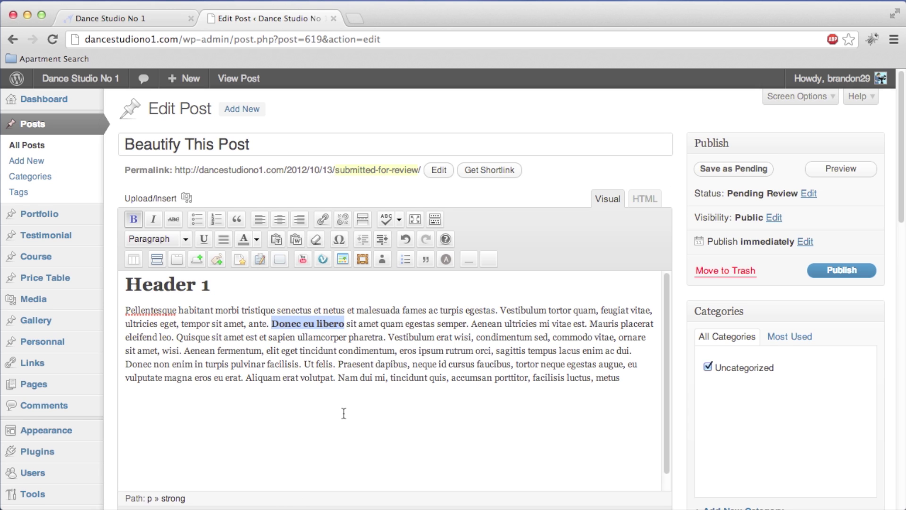
# Italicize the phrase "eros ipsum rutrum orci" in the first paragraph
pyautogui.click(391, 374)
pyautogui.moveTo(400, 350); pyautogui.dragTo(491, 353)
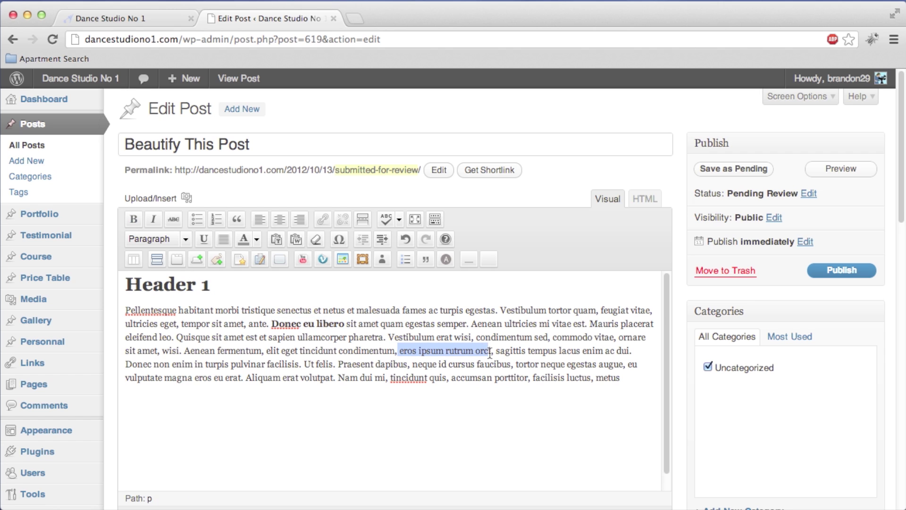
pyautogui.click(156, 219)
pyautogui.click(293, 358)
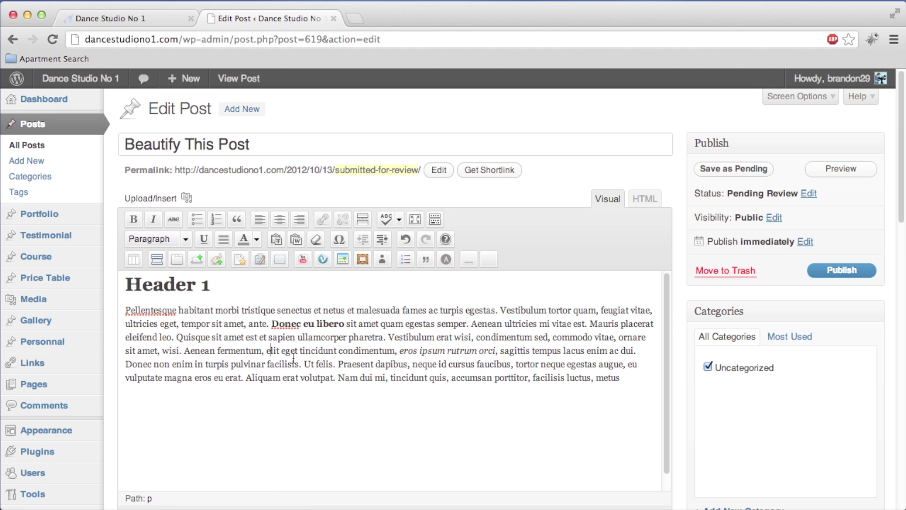
# Add a second copy of the placeholder paragraph below the first and format it as a blockquote
pyautogui.click(643, 384)
pyautogui.press('Return')
pyautogui.write('Pellentesque habitant morbi tristique senectus et netus et malesuada fames ac turpis egestas. Vestibulum tortor quam, feugiat vitae, ultricies eget, tempor sit amet, ante. Donec eu libero sit amet quam egestas semper. Aenean ultricies mi vitae est. Mauris placerat eleifend leo. Quisque sit amet est et sapien ullamcorper pharetra. Vestibulum erat wisi, condimentum sed, commodo vitae, ornare sit amet, wisi. Aenean fermentum, elit eget tincidunt condimentum, eros ipsum rutrum orci, sagittis tempus lacus enim ac dui. Donec non enim in turpis pulvinar facilisis. Ut felis. Praesent dapibus, neque id cursus faucibus, tortor neque egestas augue, eu vulputate magna eros eu erat. Aliquam erat volutpat. Nam dui mi, tincidunt quis, accumsan porttitor, facilisis luctus, metus')
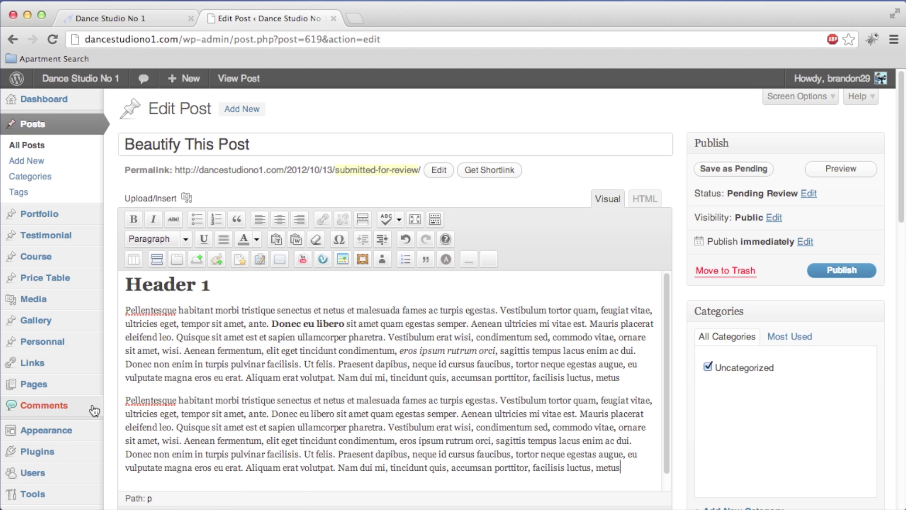
pyautogui.moveTo(117, 400)
pyautogui.mouseDown()
pyautogui.moveTo(472, 427)
pyautogui.moveTo(620, 468)
pyautogui.mouseUp()
pyautogui.press('super+c')
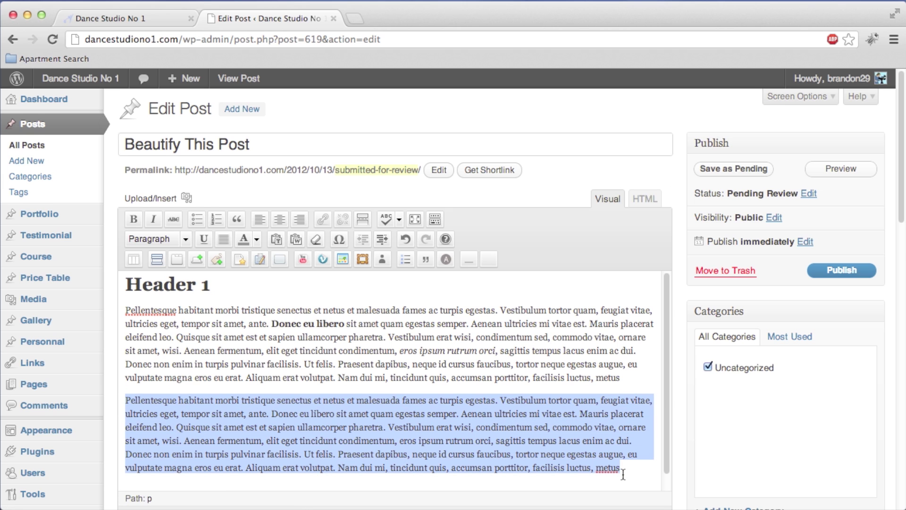
pyautogui.click(234, 219)
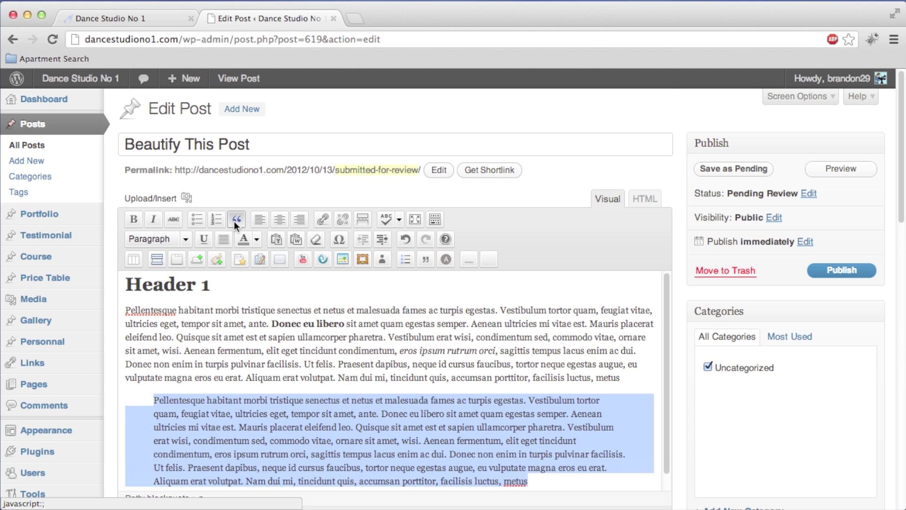
# Paste another copy of the placeholder paragraph below the blockquote paragraph
pyautogui.scroll(-2, 298, 392)
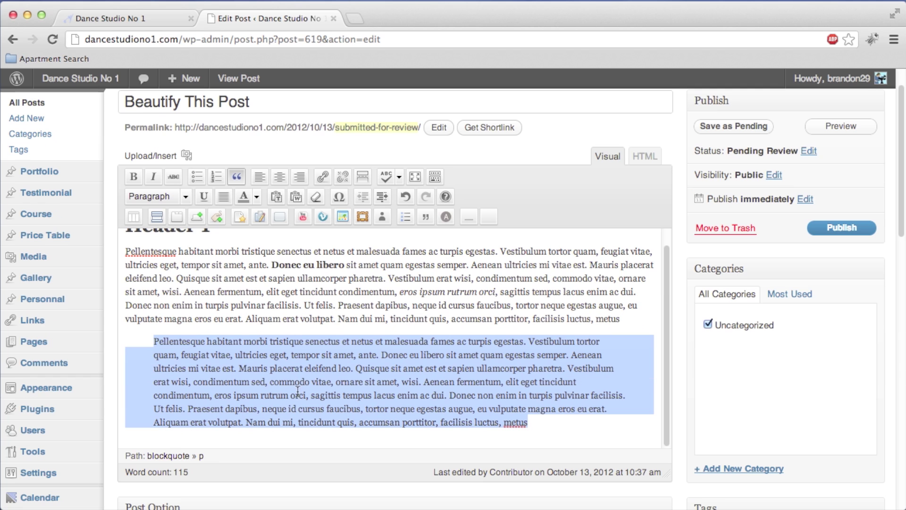
pyautogui.click(519, 446)
pyautogui.press('Return')
pyautogui.press('super+v')
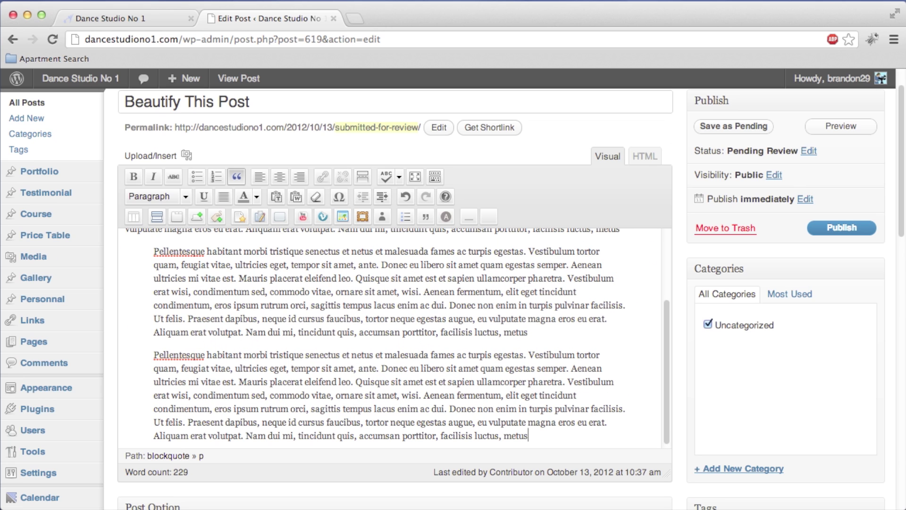
# Remove the blockquote formatting from the last paragraph and align it right
pyautogui.tripleClick(398, 379)
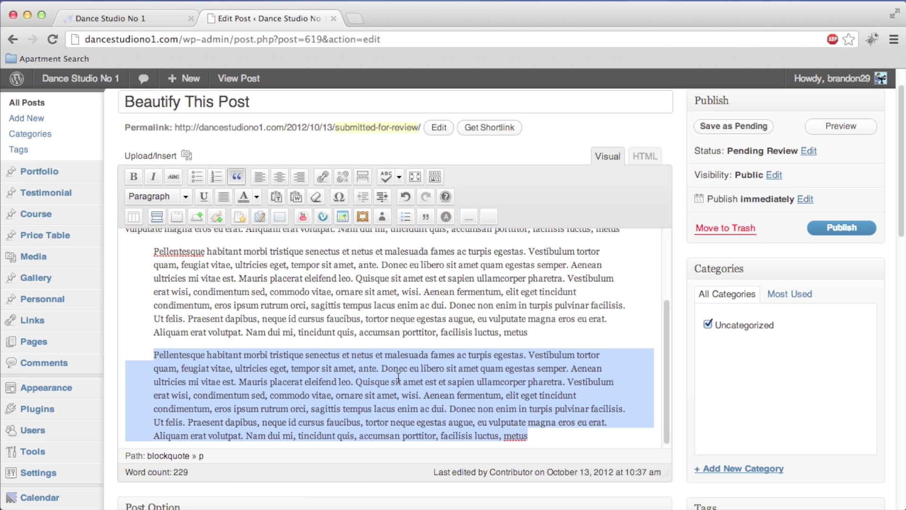
pyautogui.click(242, 178)
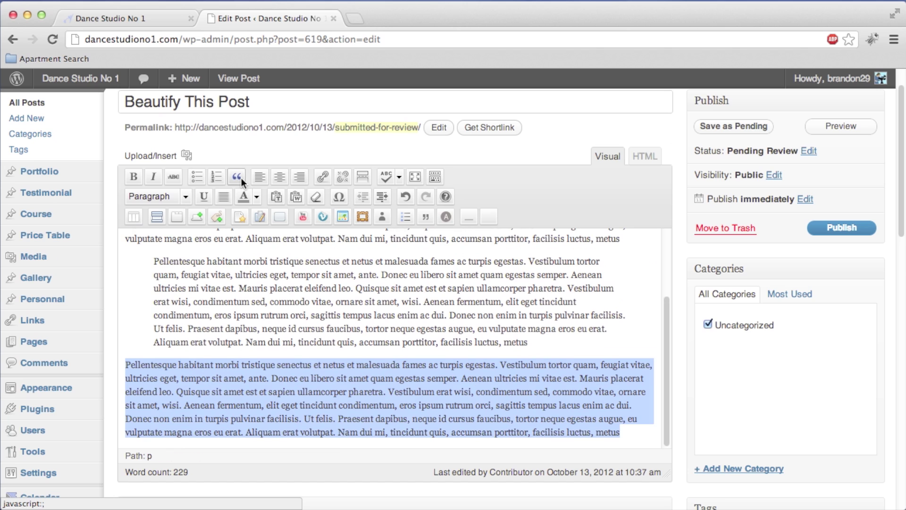
pyautogui.click(299, 179)
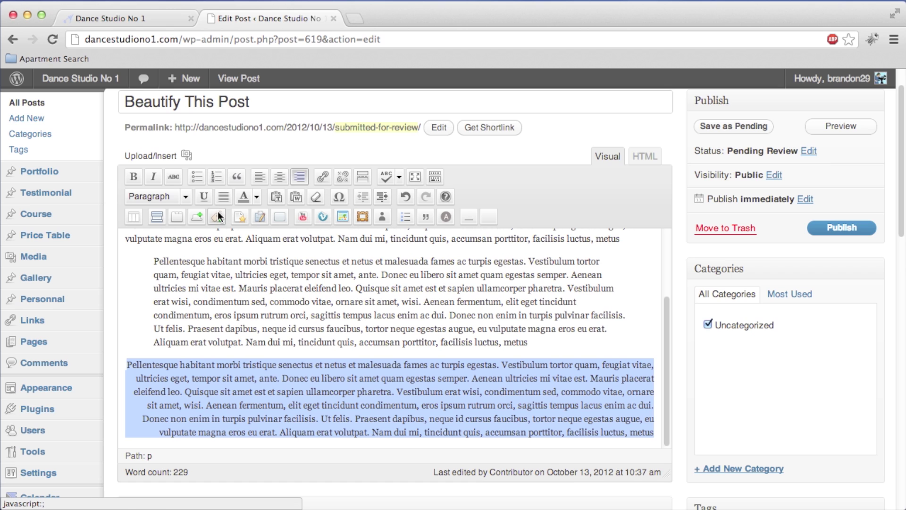
# Underline the phrase "Nam dui mi, tincidunt quis" in the blockquote's last line
pyautogui.click(272, 357)
pyautogui.moveTo(245, 343); pyautogui.dragTo(354, 343)
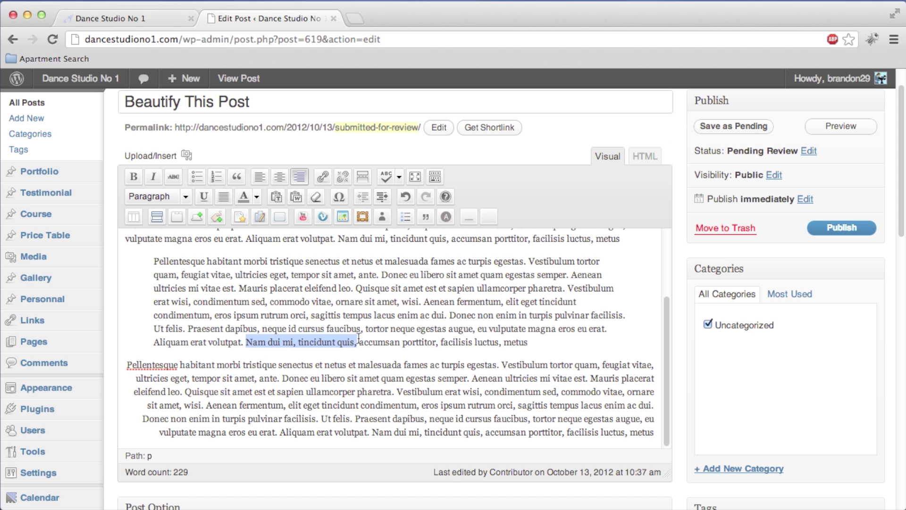
pyautogui.click(204, 197)
pyautogui.click(315, 376)
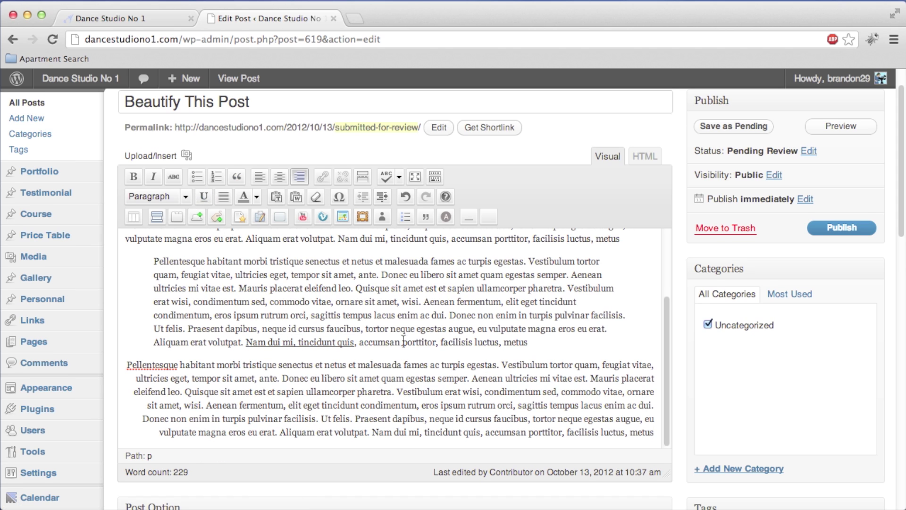
# Insert an empty line between the Header 1 heading and the first paragraph
pyautogui.scroll(-1, 401, 340)
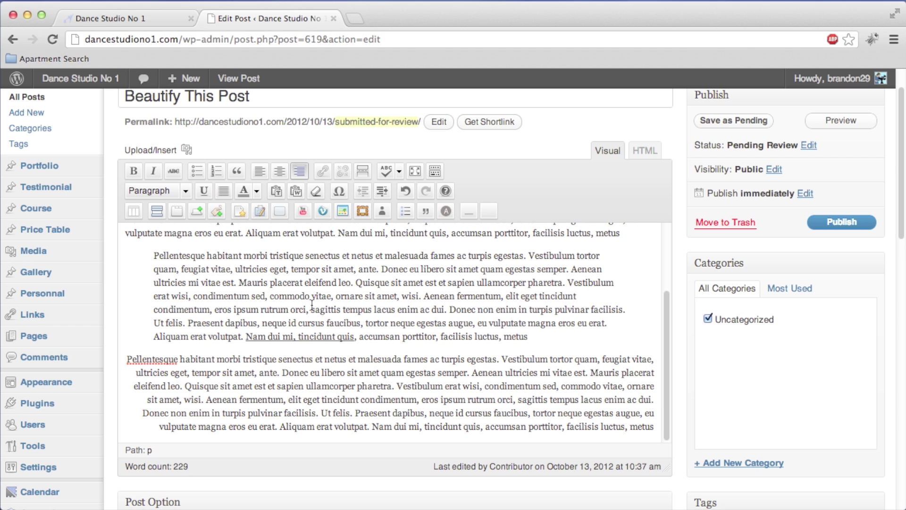
pyautogui.click(171, 283)
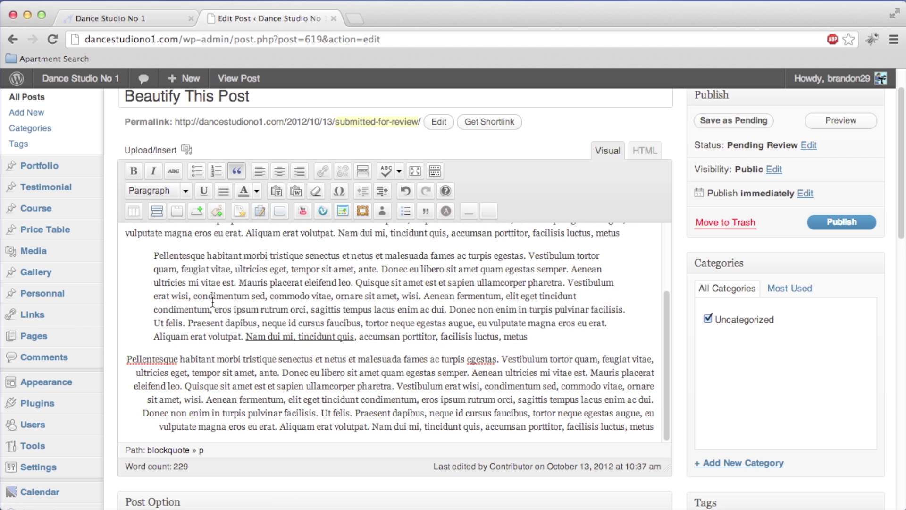
pyautogui.scroll(5, 239, 283)
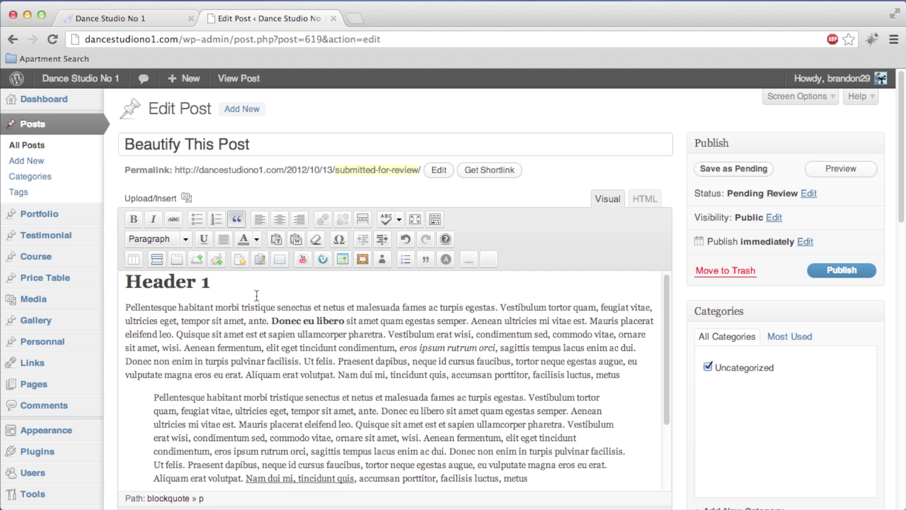
pyautogui.scroll(-8, 283, 298)
pyautogui.scroll(5, 316, 306)
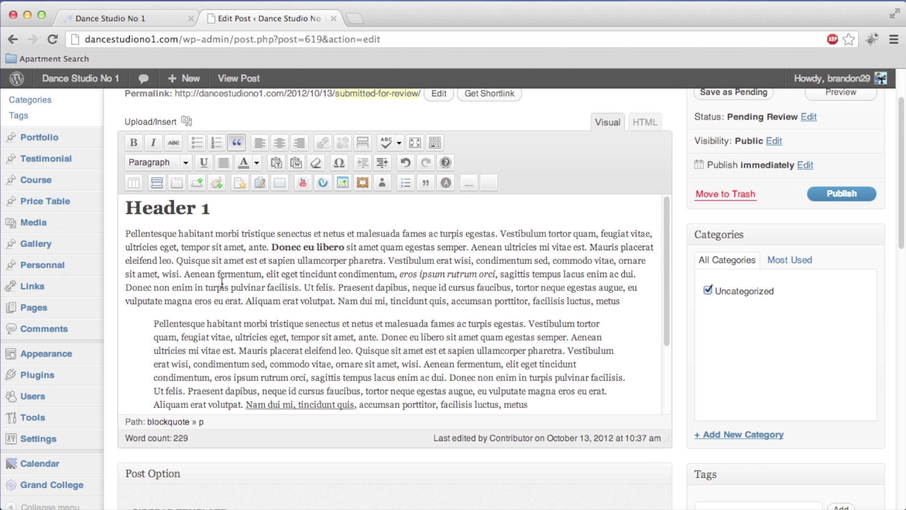
pyautogui.click(128, 232)
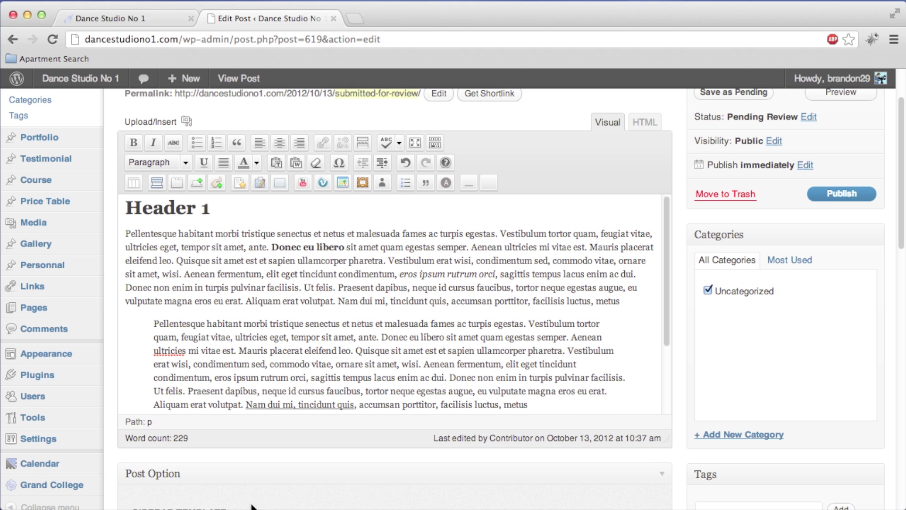
pyautogui.press('Return')
pyautogui.click(182, 237)
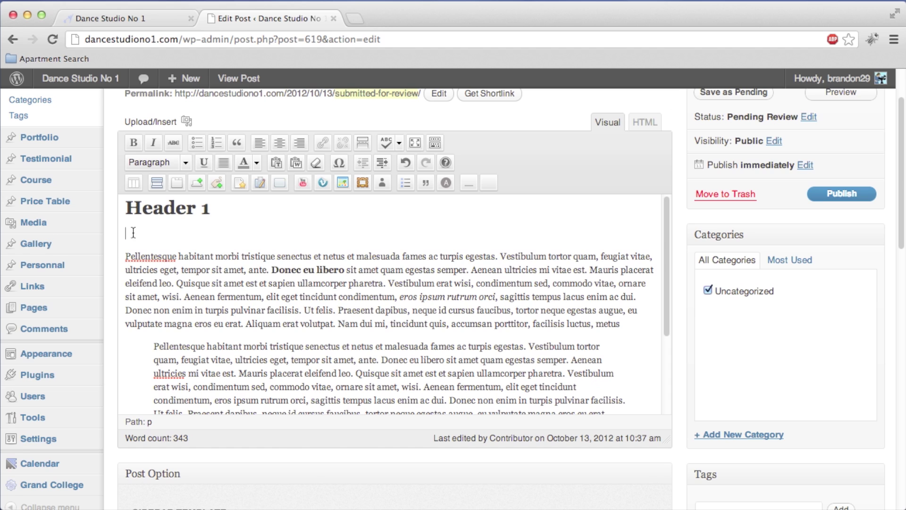
# Upload the image file Outside of DS1.jpg from the computer as new media for the post
pyautogui.scroll(3, 165, 204)
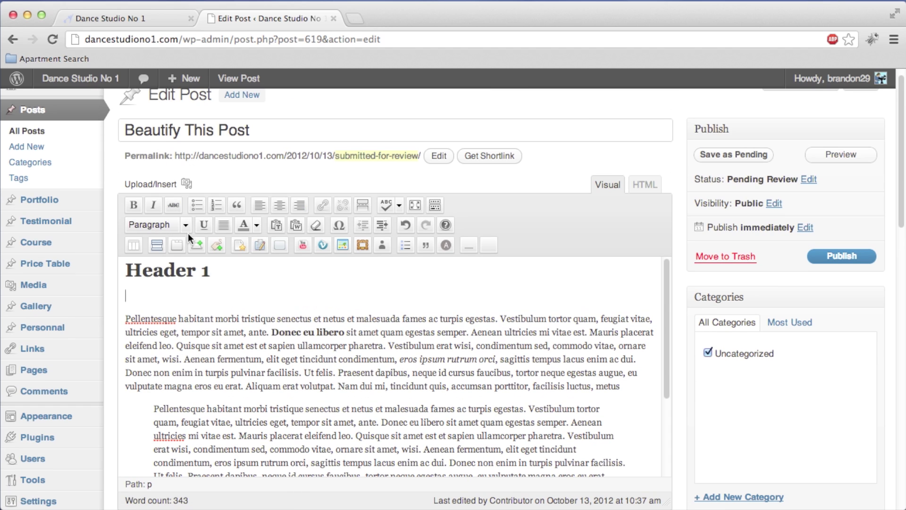
pyautogui.click(156, 188)
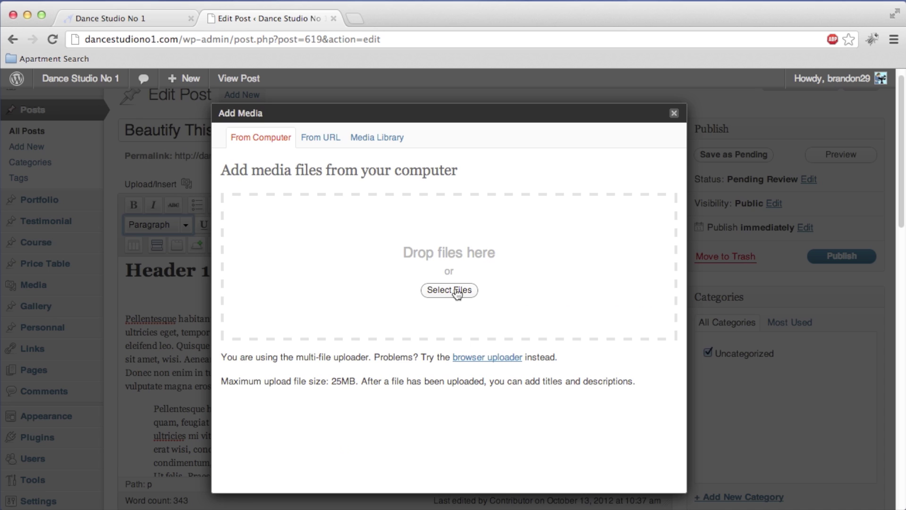
pyautogui.click(457, 292)
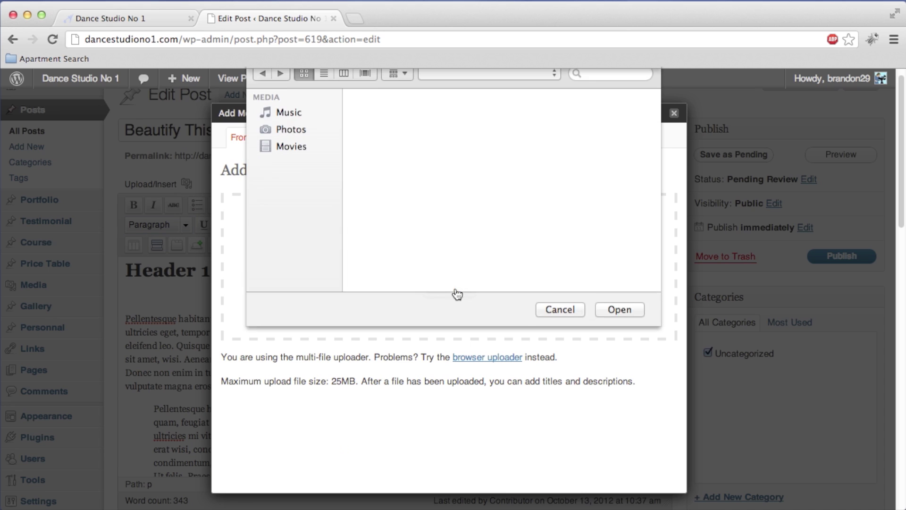
pyautogui.click(575, 319)
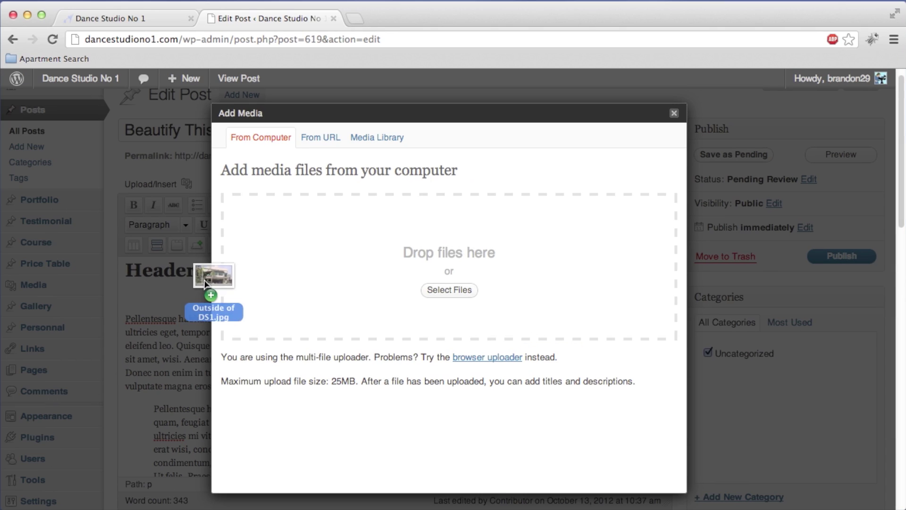
pyautogui.moveTo(220, 283); pyautogui.dragTo(453, 248)
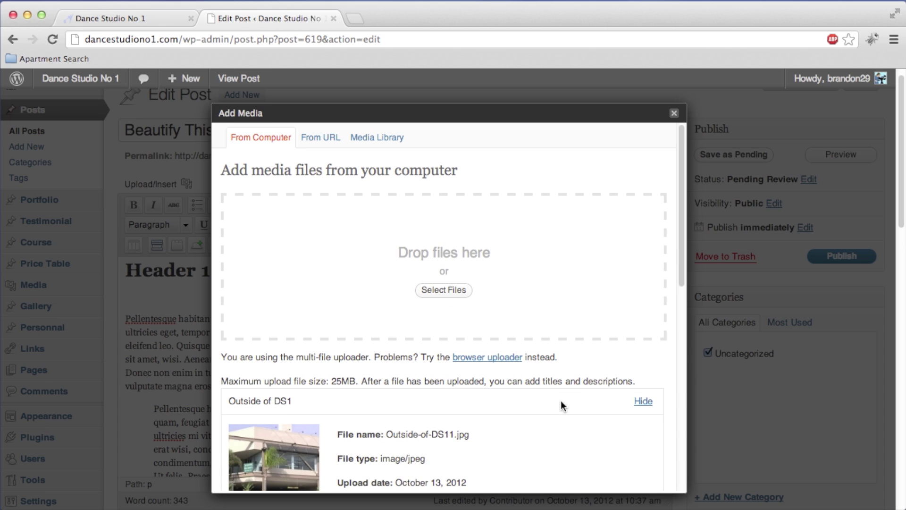
# Insert the uploaded Outside of DS1 image into the post at Medium size (300 × 168) with no alignment
pyautogui.scroll(-3, 570, 402)
pyautogui.scroll(-5, 364, 297)
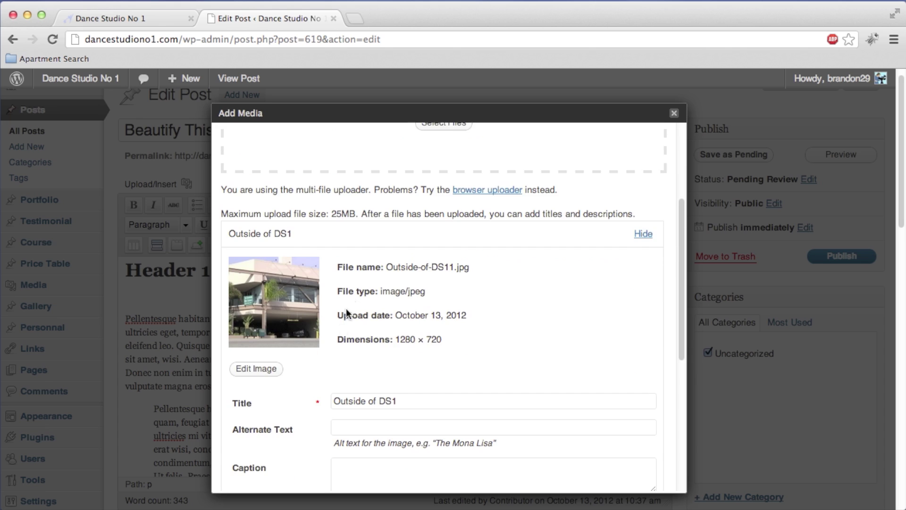
pyautogui.scroll(-1, 364, 297)
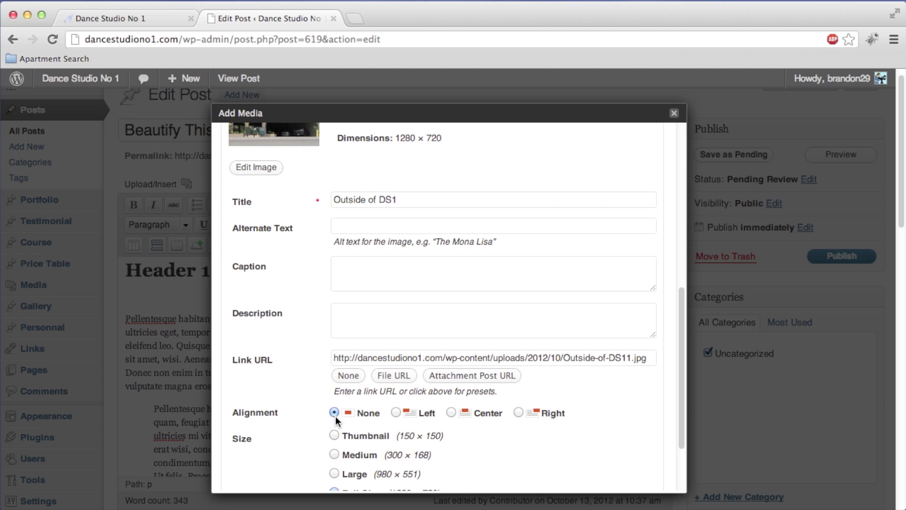
pyautogui.scroll(-1, 340, 413)
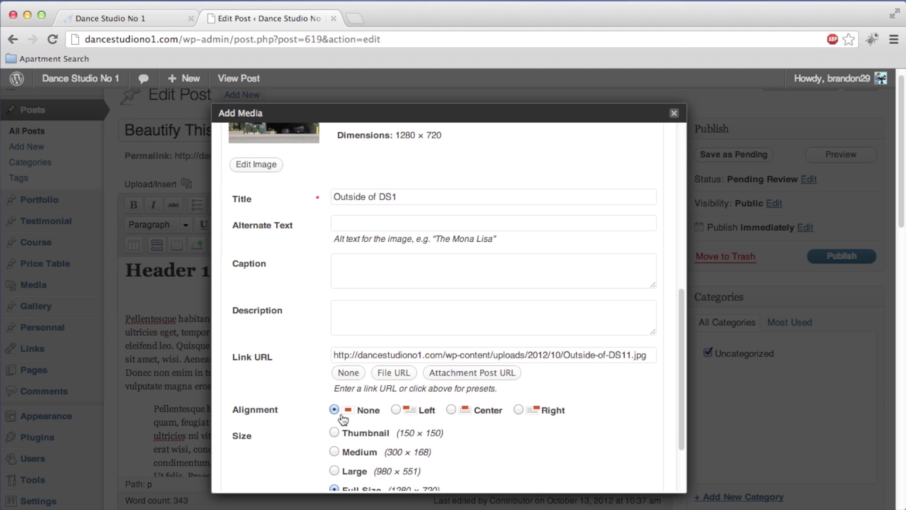
pyautogui.scroll(-2, 373, 444)
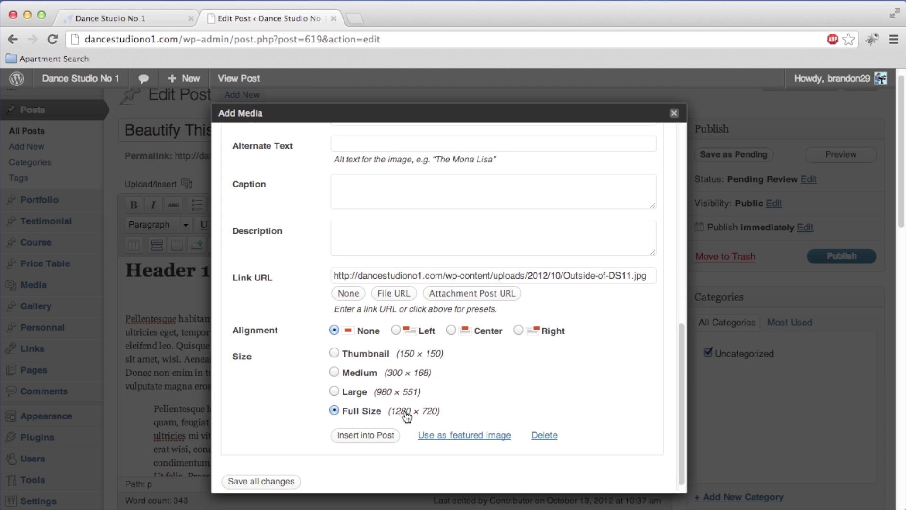
pyautogui.click(334, 373)
pyautogui.scroll(-2, 381, 417)
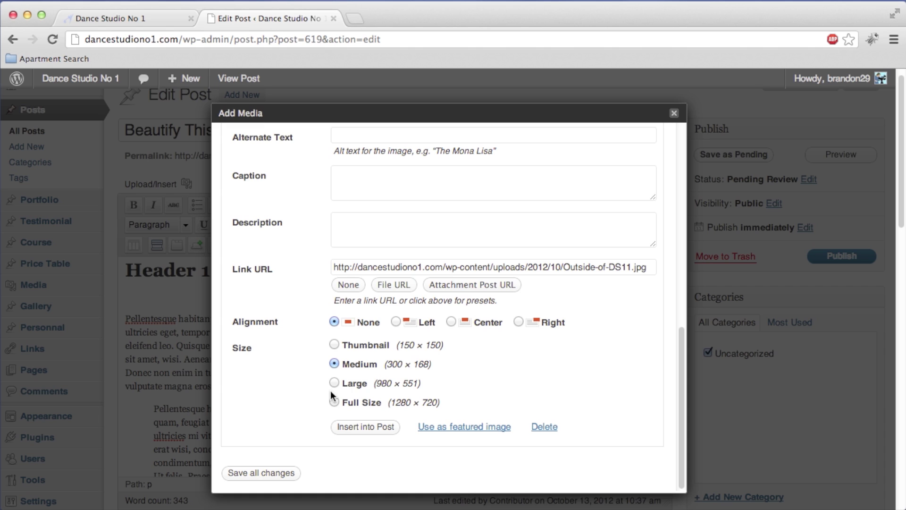
pyautogui.click(376, 428)
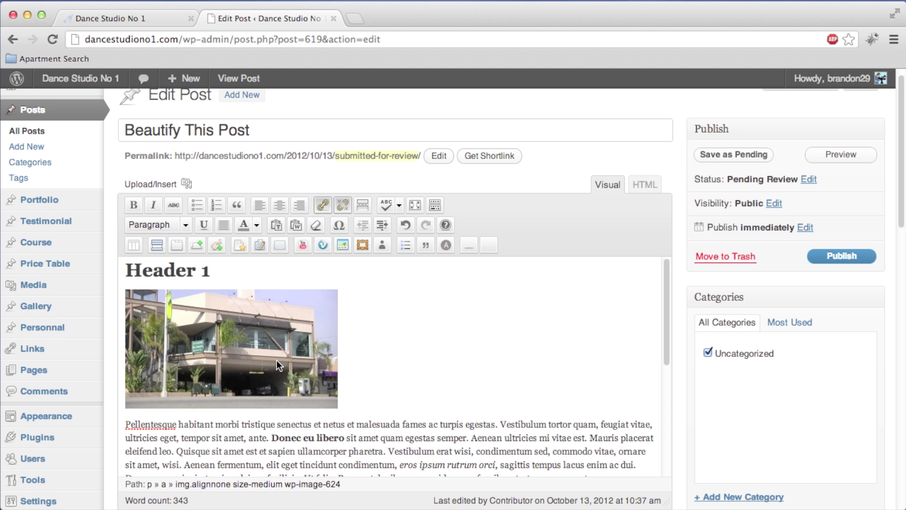
# Preview the post and examine the Header 1 heading, the image, and the bold and italic phrases in the first paragraph
pyautogui.click(840, 154)
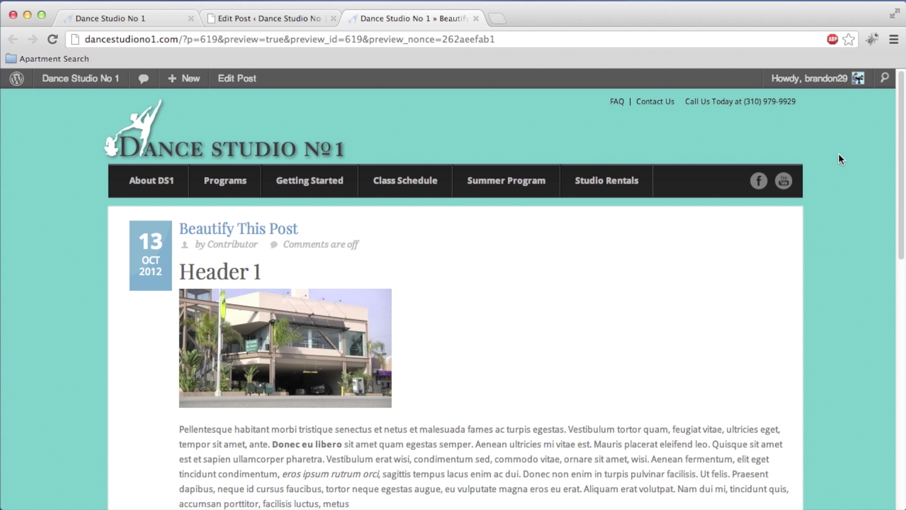
pyautogui.moveTo(180, 272); pyautogui.dragTo(264, 280)
pyautogui.click(262, 273)
pyautogui.scroll(-5, 283, 260)
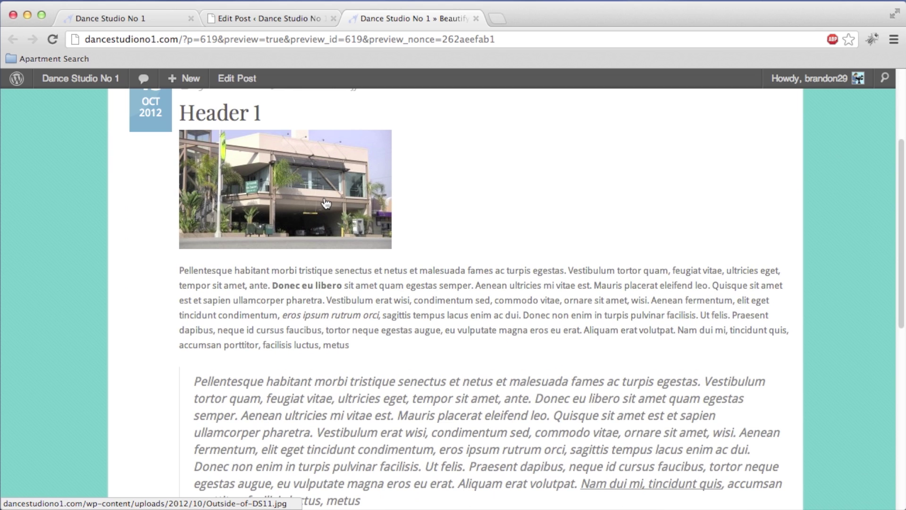
pyautogui.moveTo(183, 267); pyautogui.dragTo(389, 348)
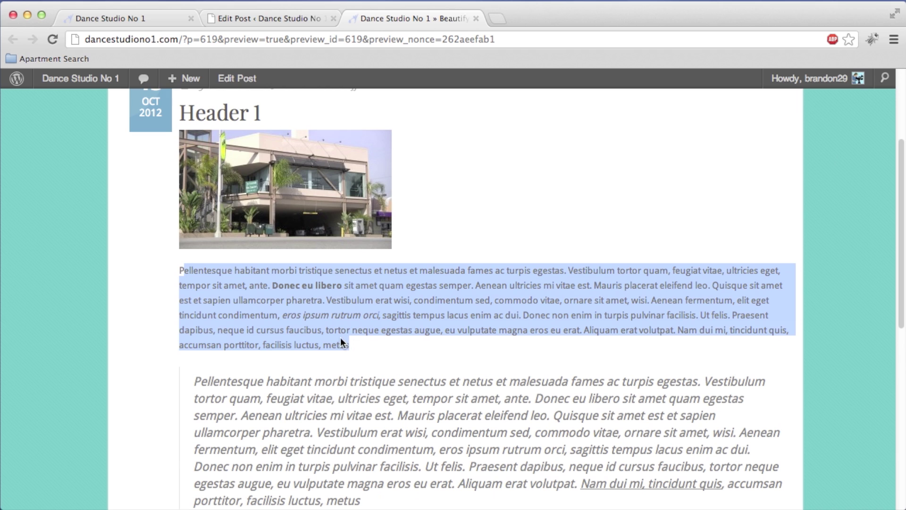
pyautogui.click(277, 296)
pyautogui.moveTo(278, 286); pyautogui.dragTo(333, 287)
pyautogui.moveTo(287, 315); pyautogui.dragTo(368, 315)
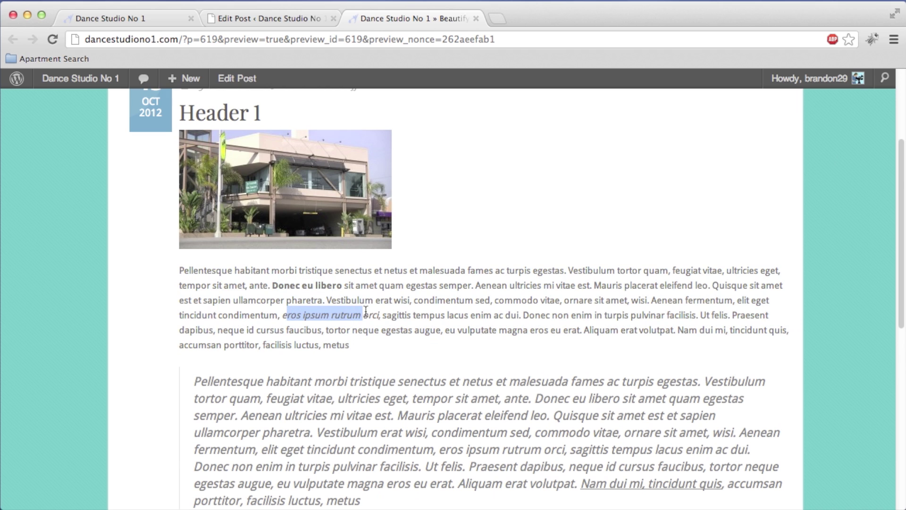
# Examine the blockquote's underlined phrase and the last paragraph's right alignment in the preview, and return to the beginning of the post
pyautogui.scroll(-3, 373, 314)
pyautogui.moveTo(588, 316); pyautogui.dragTo(707, 313)
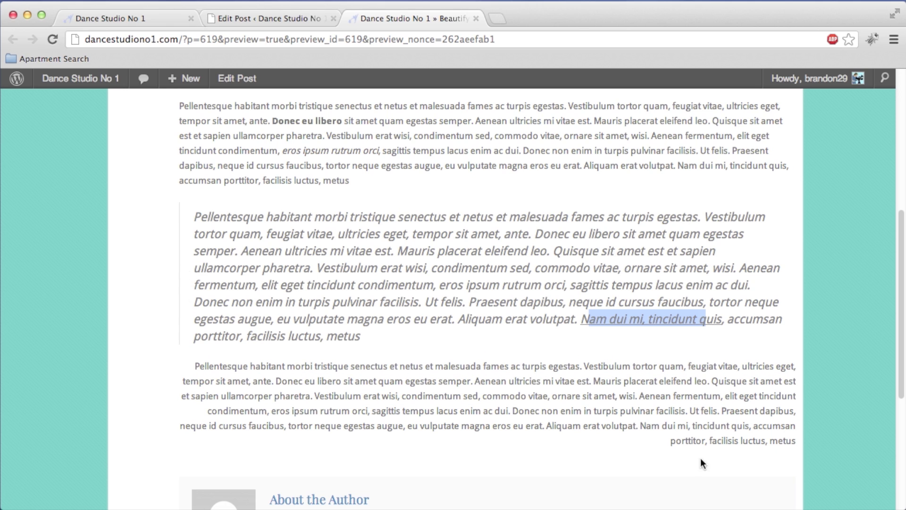
pyautogui.moveTo(798, 443); pyautogui.dragTo(429, 380)
pyautogui.click(429, 377)
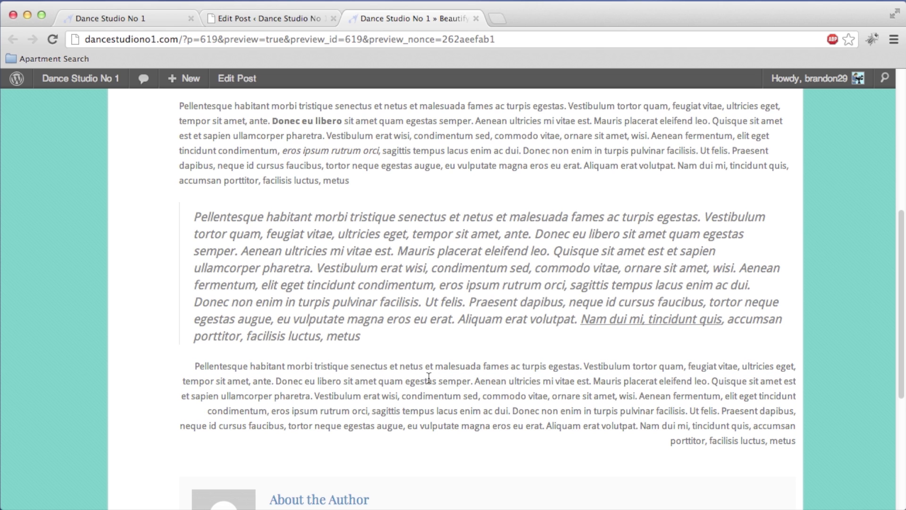
pyautogui.scroll(4, 432, 376)
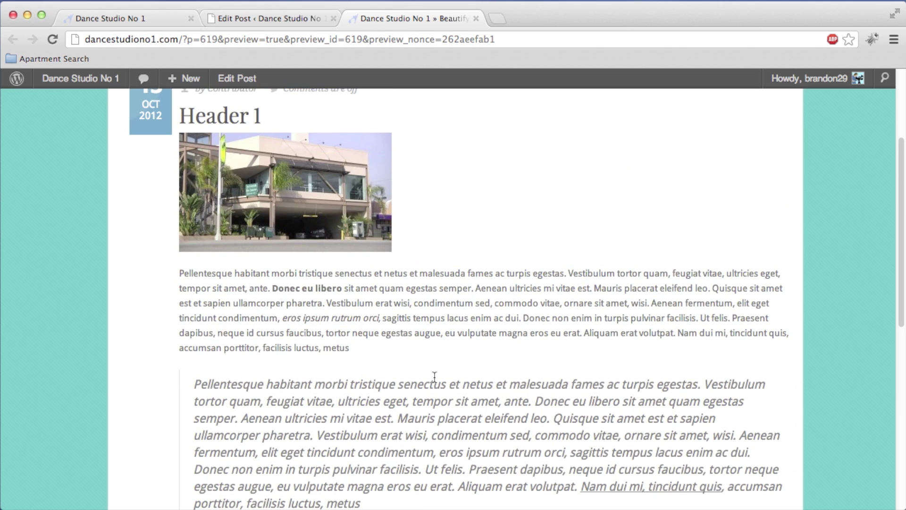
pyautogui.scroll(3, 434, 376)
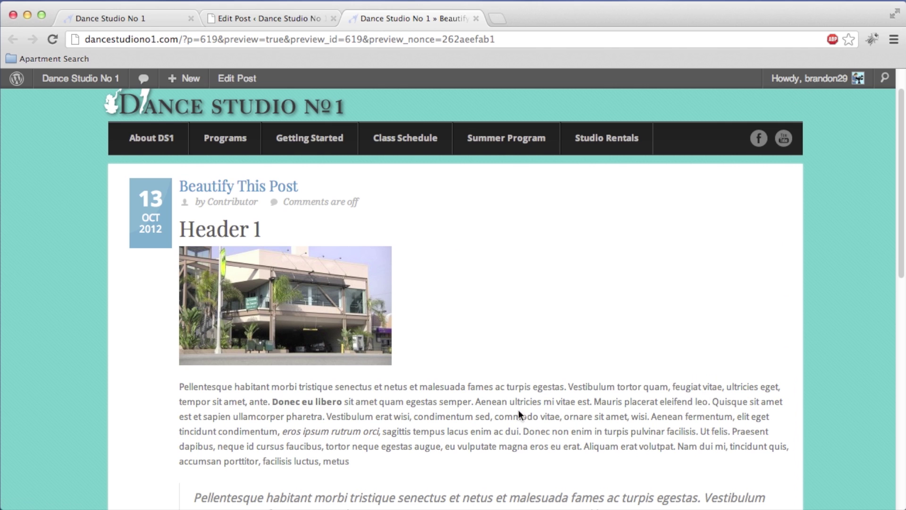
# Back in the post editor, move the image to the start of the first paragraph and delete the empty line under Header 1
pyautogui.click(270, 23)
pyautogui.moveTo(203, 358); pyautogui.dragTo(128, 423)
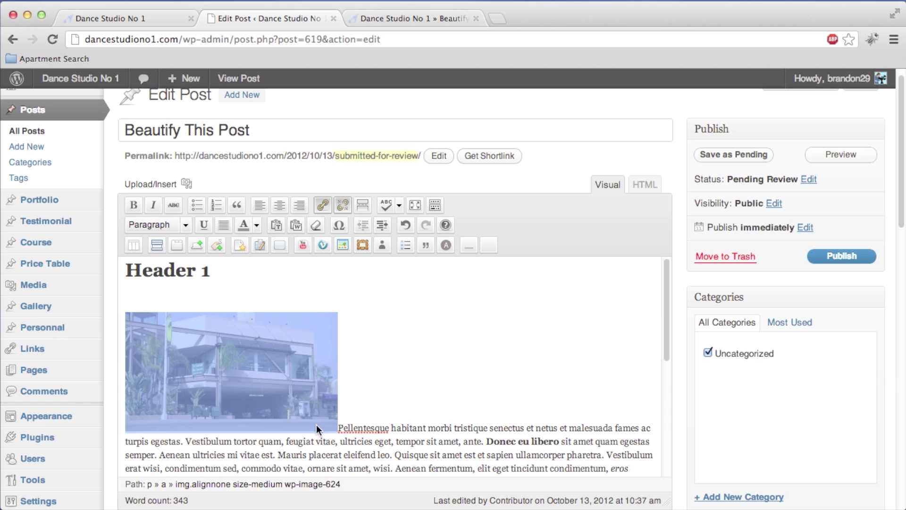
pyautogui.click(229, 292)
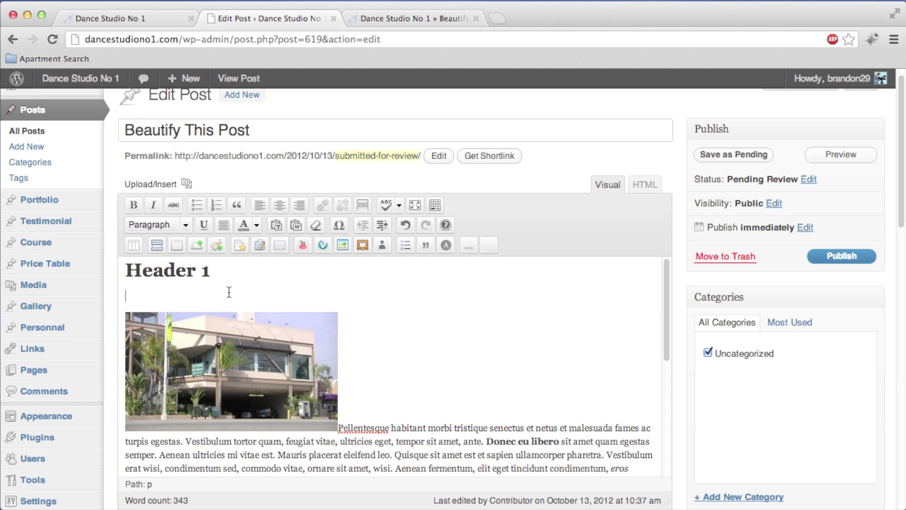
pyautogui.press('Delete')
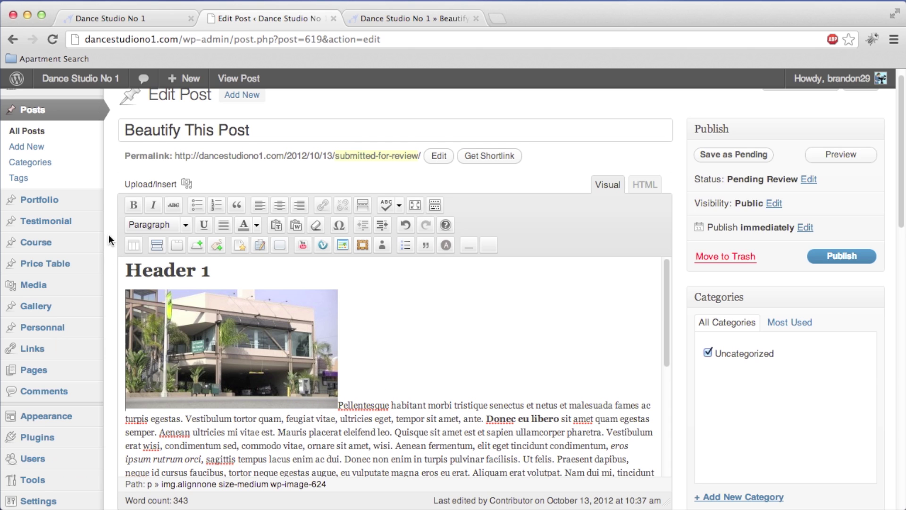
# Open the image's edit settings and try the Right, Center and Left alignments
pyautogui.click(143, 309)
pyautogui.click(142, 307)
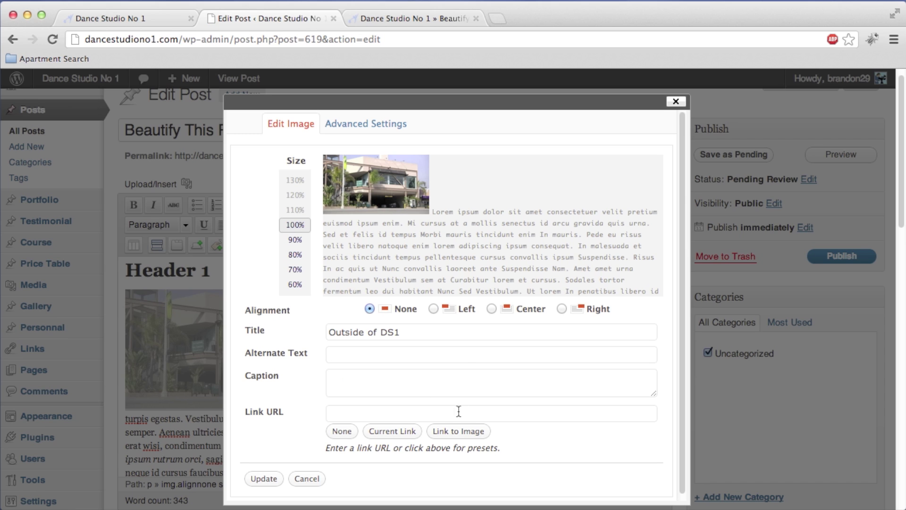
pyautogui.click(562, 309)
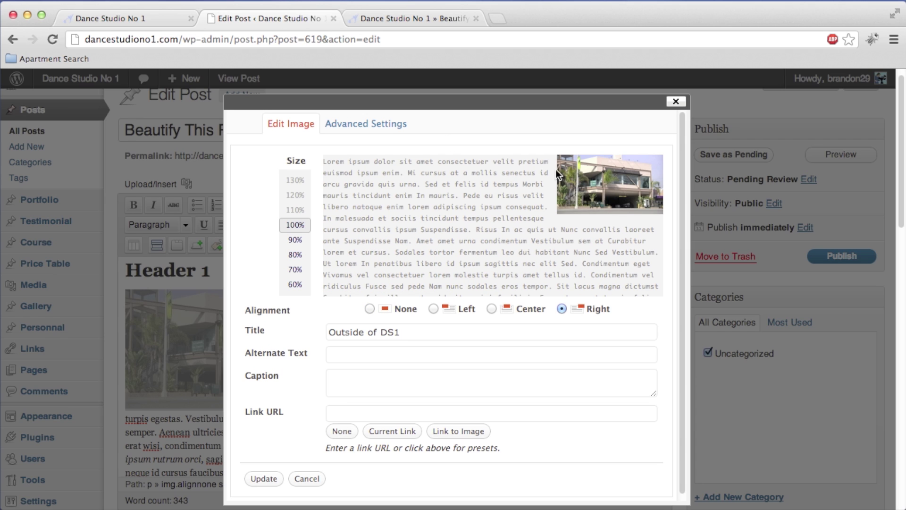
pyautogui.click(492, 308)
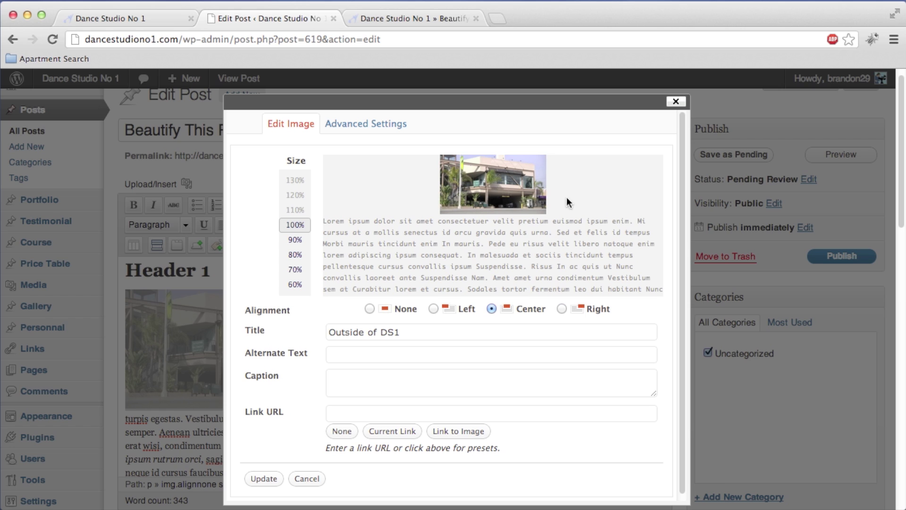
pyautogui.click(431, 308)
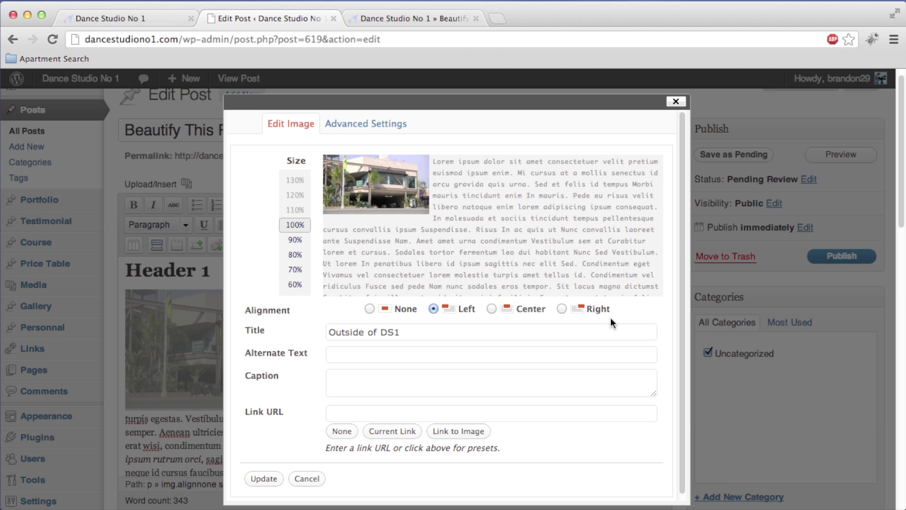
# Try several scaling percentages between 60% and 100% for the image in its edit settings
pyautogui.click(296, 255)
pyautogui.click(296, 240)
pyautogui.click(295, 255)
pyautogui.click(295, 269)
pyautogui.click(295, 284)
pyautogui.click(295, 270)
pyautogui.click(295, 225)
pyautogui.click(296, 255)
pyautogui.click(295, 270)
pyautogui.click(295, 240)
# Set the image's size to 100% and its alignment to Right, and apply the update
pyautogui.click(295, 225)
pyautogui.click(562, 308)
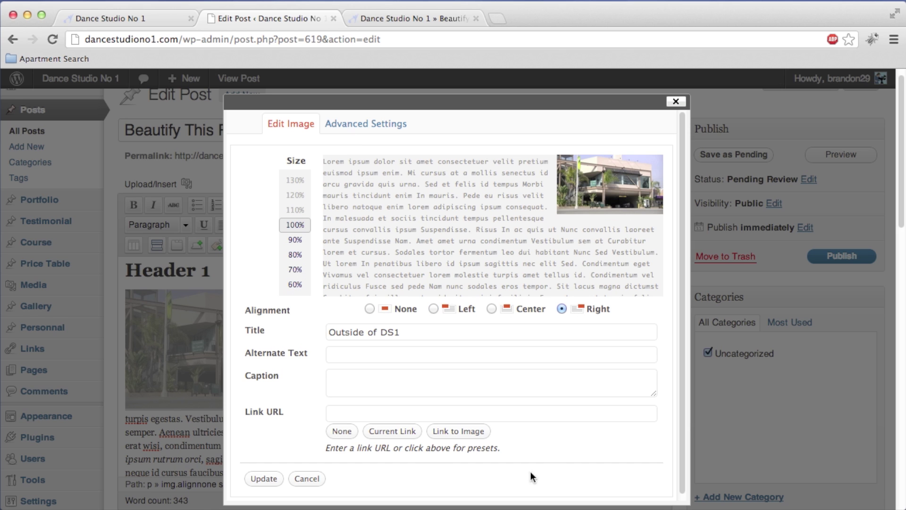
pyautogui.click(264, 479)
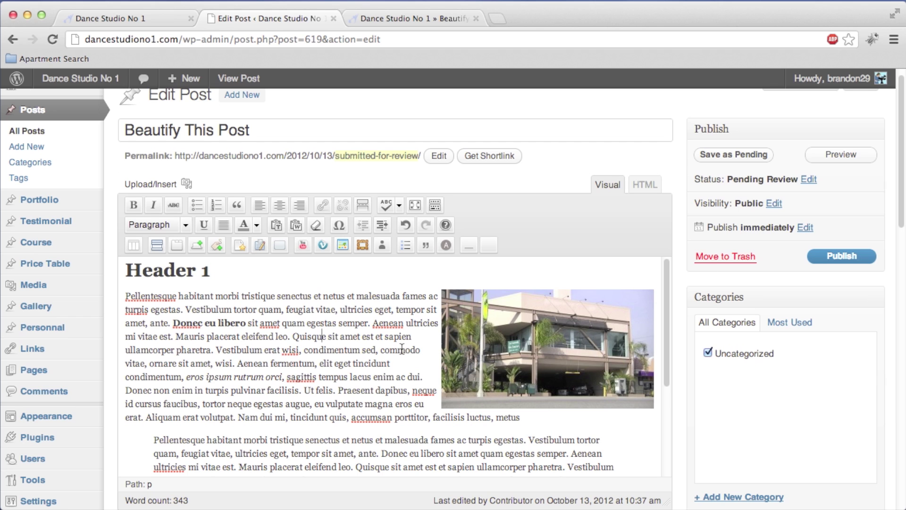
# Preview the updated post and review the layout from the heading and right-aligned image down to the last paragraph
pyautogui.click(834, 161)
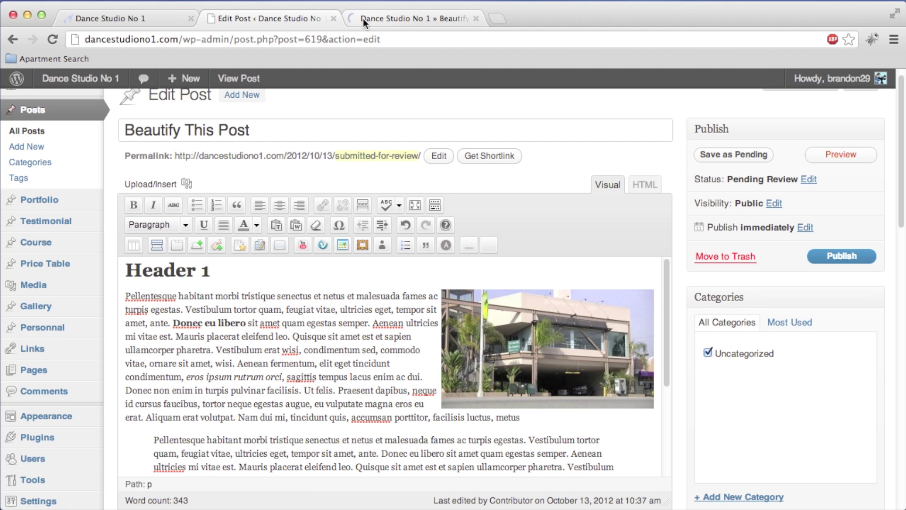
pyautogui.click(389, 15)
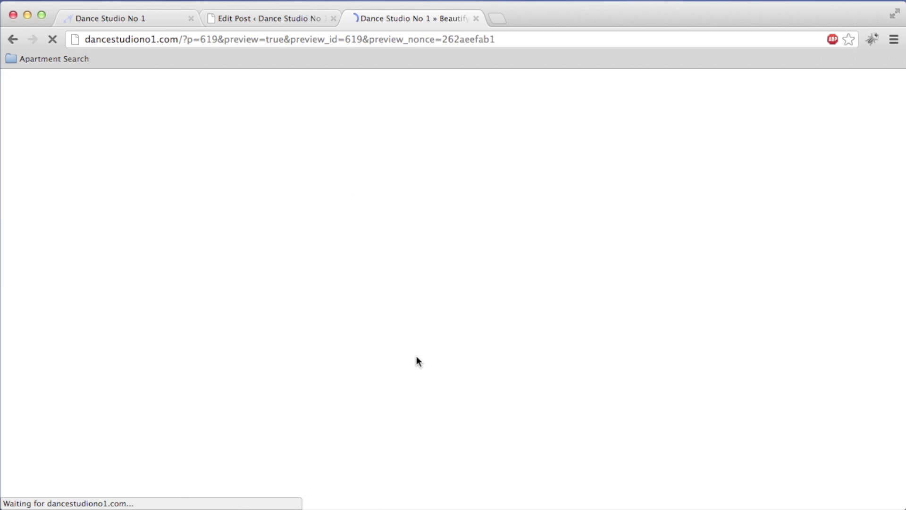
pyautogui.scroll(-1, 547, 321)
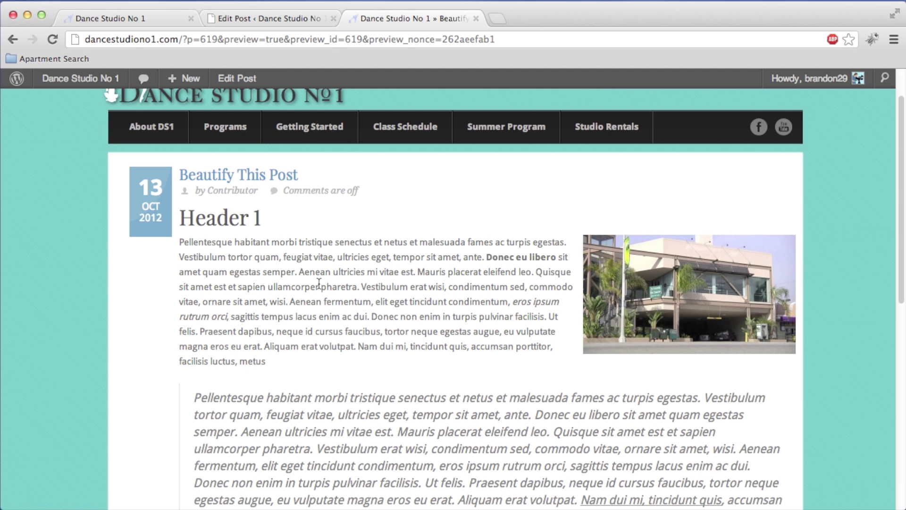
pyautogui.scroll(-4, 280, 322)
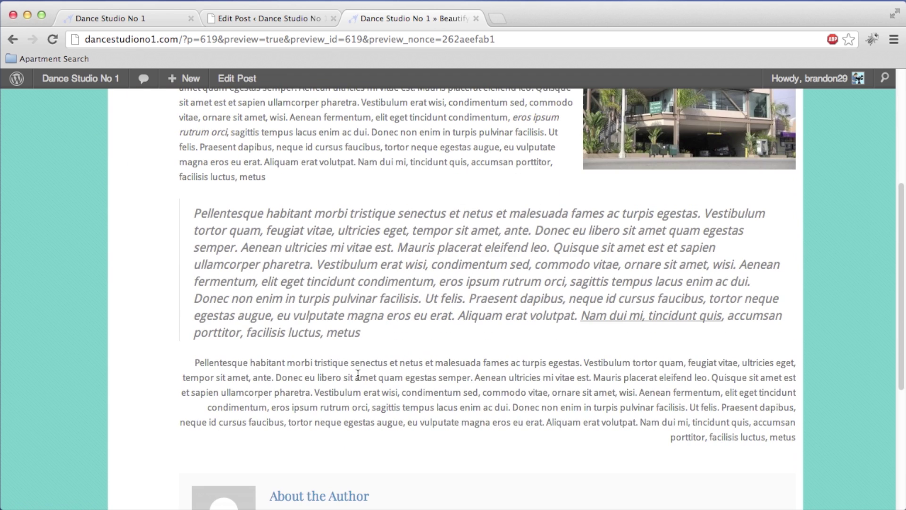
pyautogui.scroll(3, 476, 326)
pyautogui.scroll(2, 477, 329)
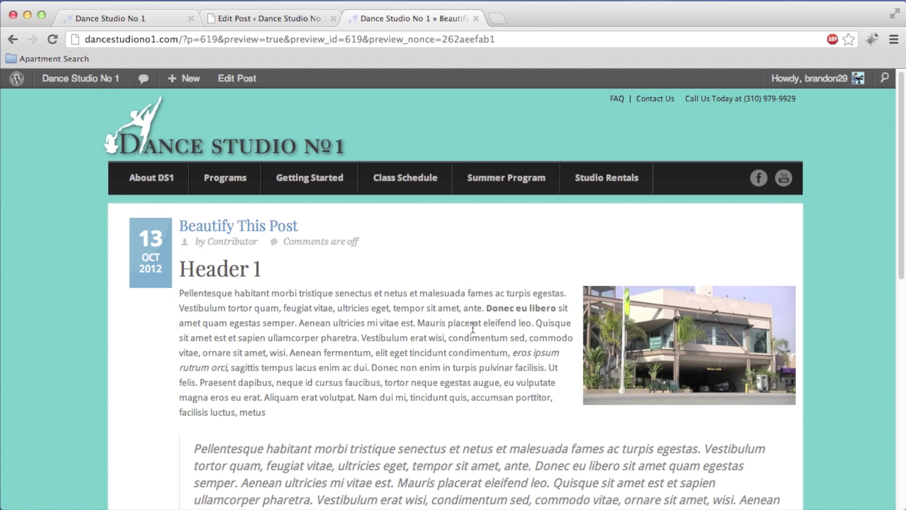